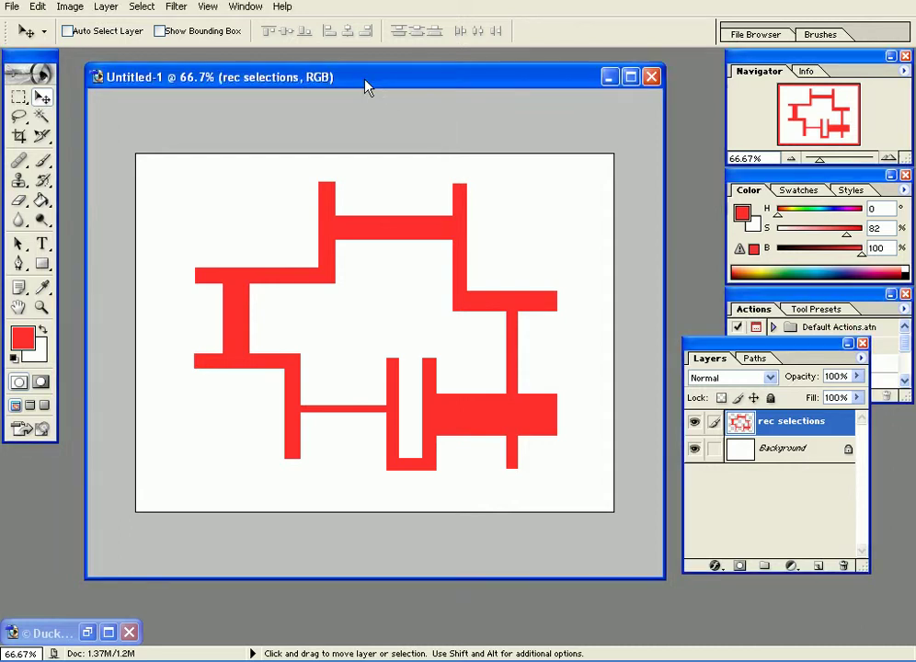
# Open Pasta.jpg from the Samples folder in its own window beside the maze document.
pyautogui.moveTo(368, 87); pyautogui.dragTo(348, 85)
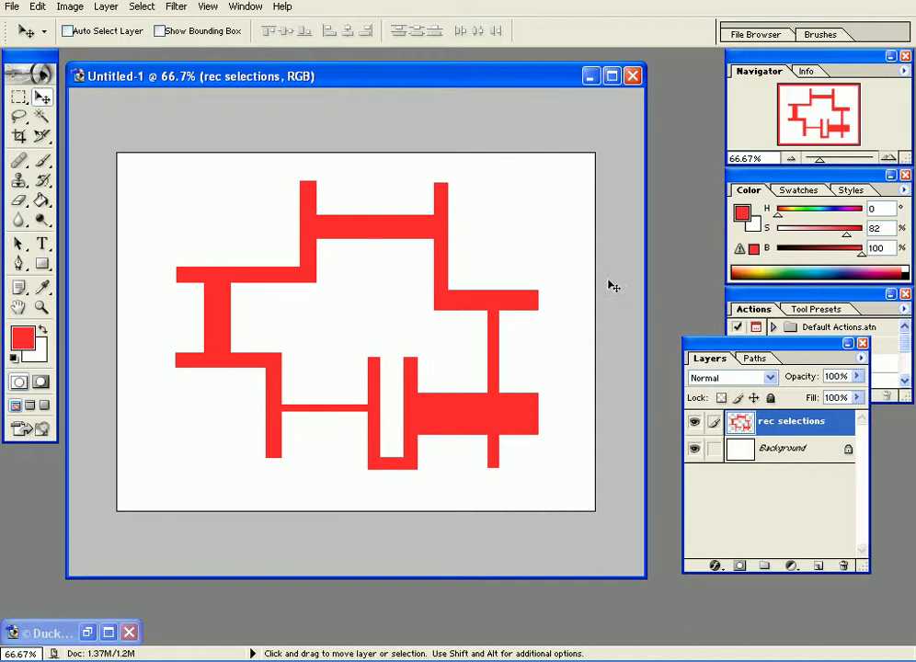
pyautogui.hotkey('ctrl', 'o')
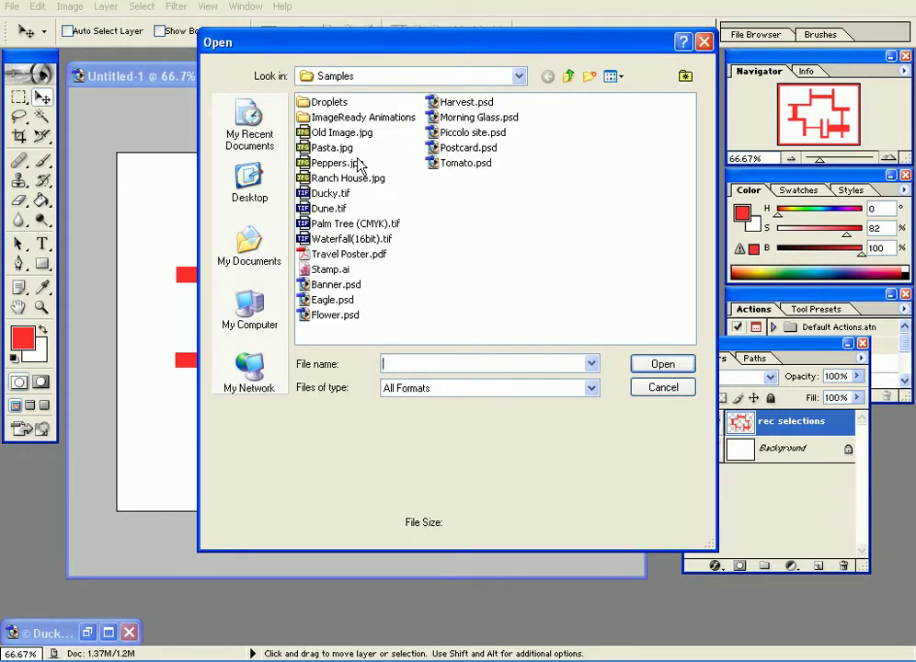
pyautogui.click(327, 148)
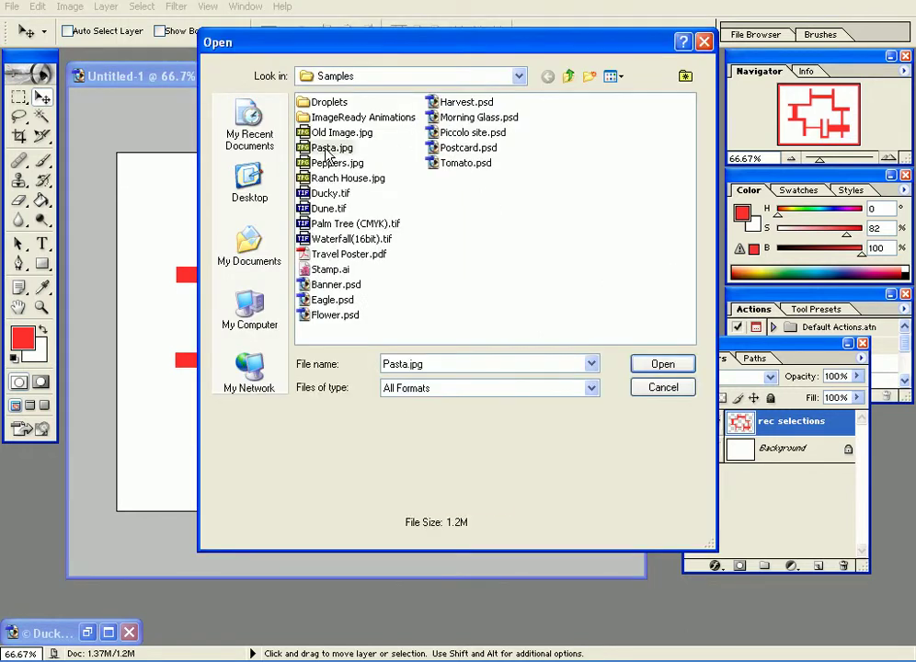
pyautogui.click(660, 365)
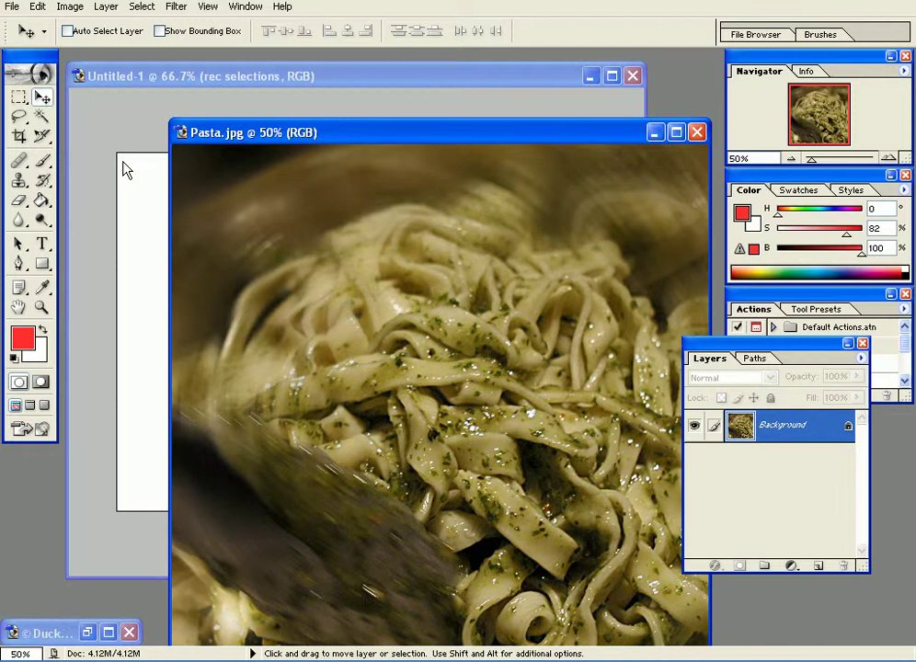
# Nudge the red maze on the rec selections layer slightly left.
pyautogui.click(129, 182)
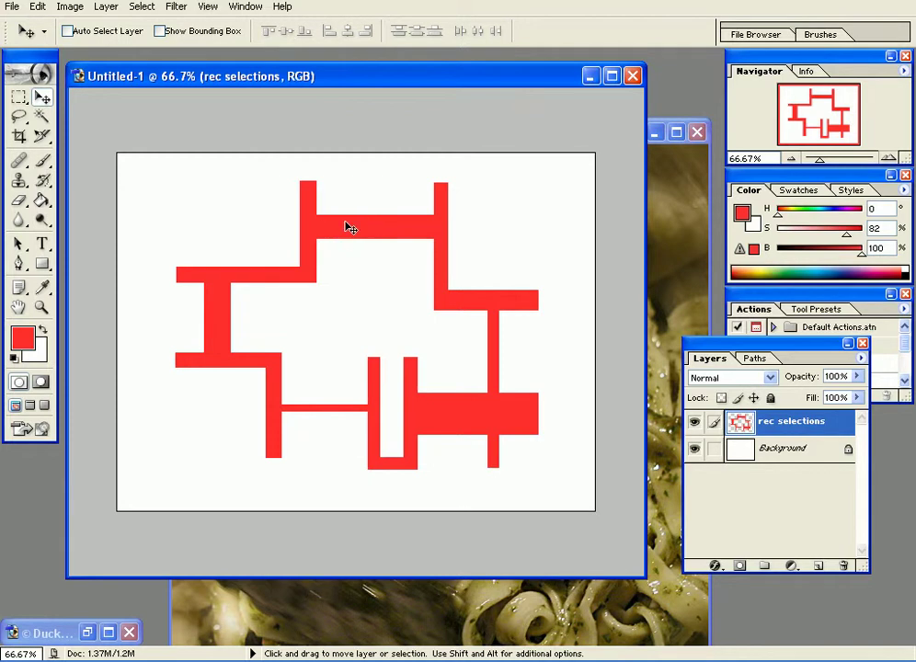
pyautogui.click(660, 211)
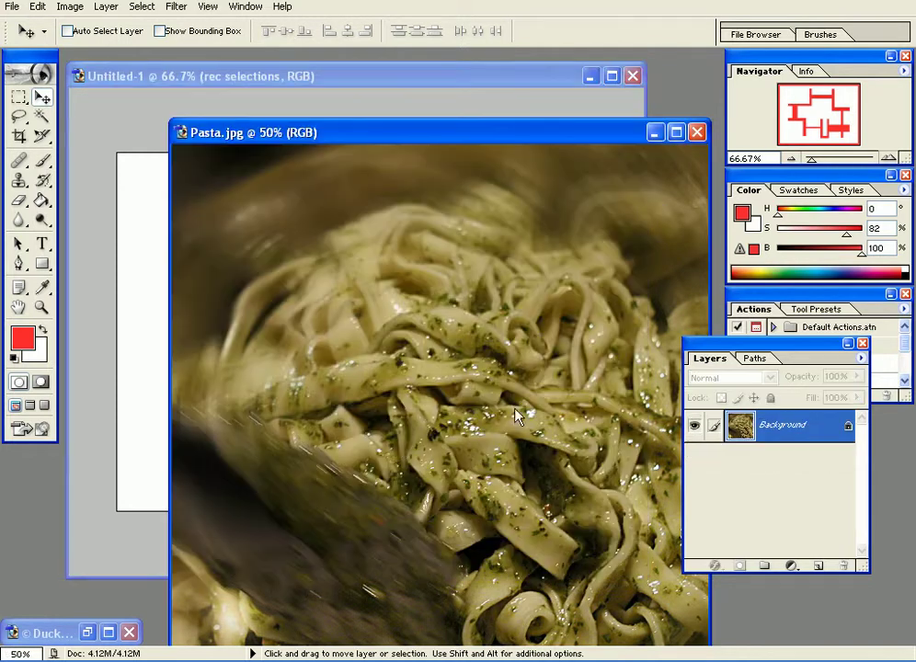
pyautogui.click(157, 268)
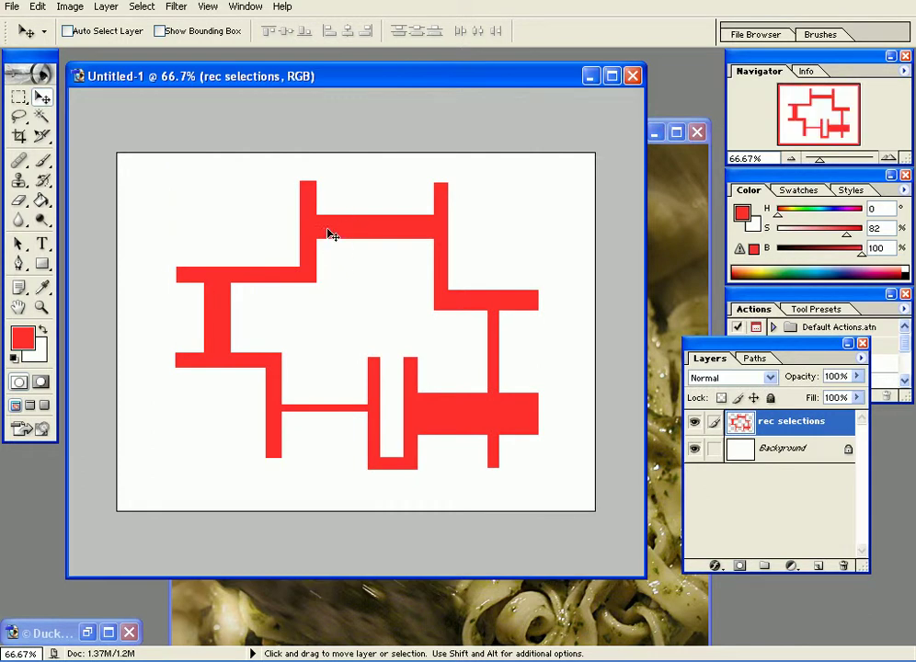
pyautogui.moveTo(331, 235)
pyautogui.mouseDown()
pyautogui.moveTo(306, 239)
pyautogui.moveTo(320, 234)
pyautogui.mouseUp()
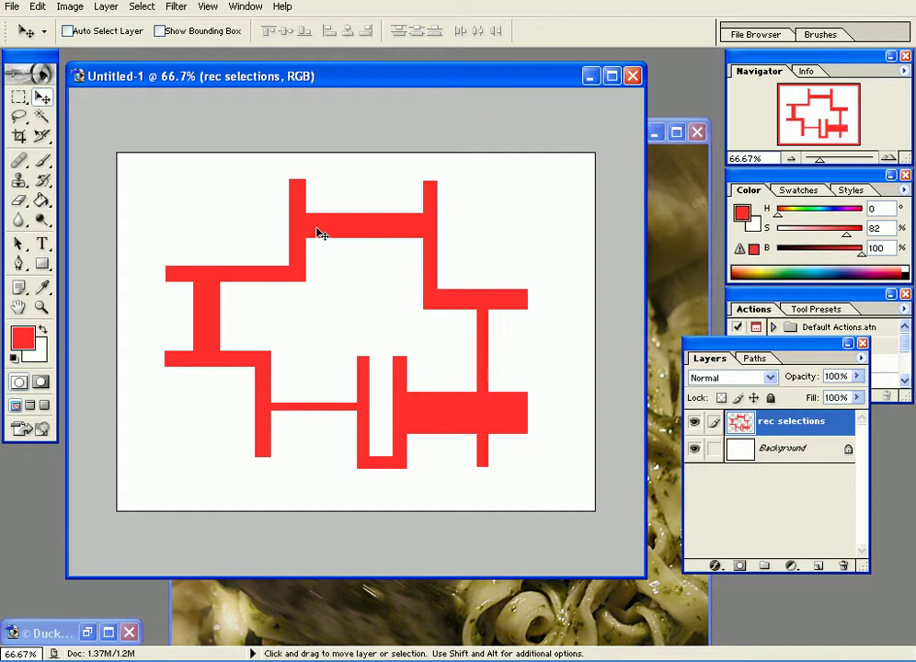
# Select the red maze with the Magic Wand and drag its outline onto Pasta.jpg.
pyautogui.click(42, 116)
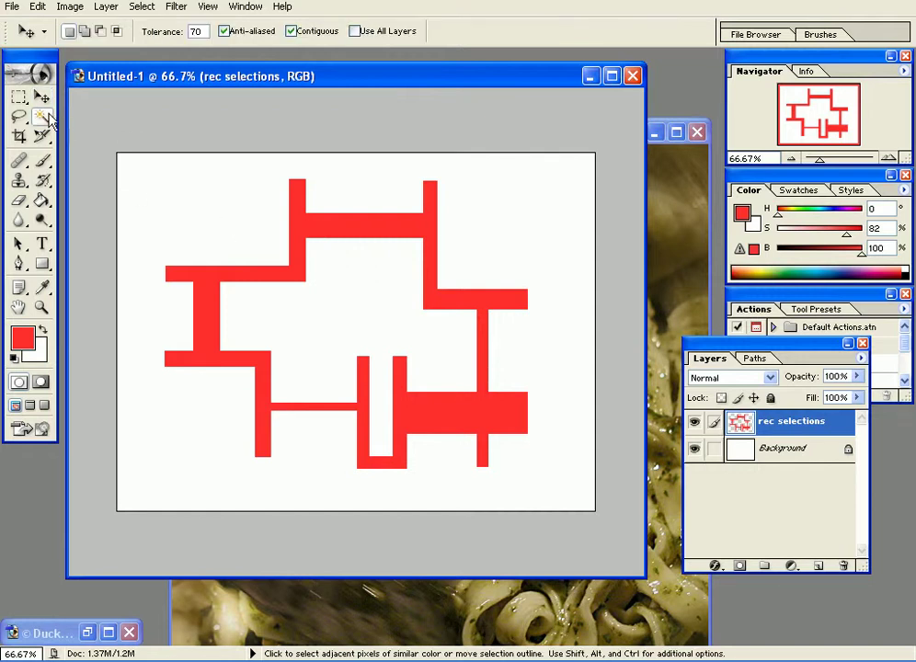
pyautogui.click(306, 231)
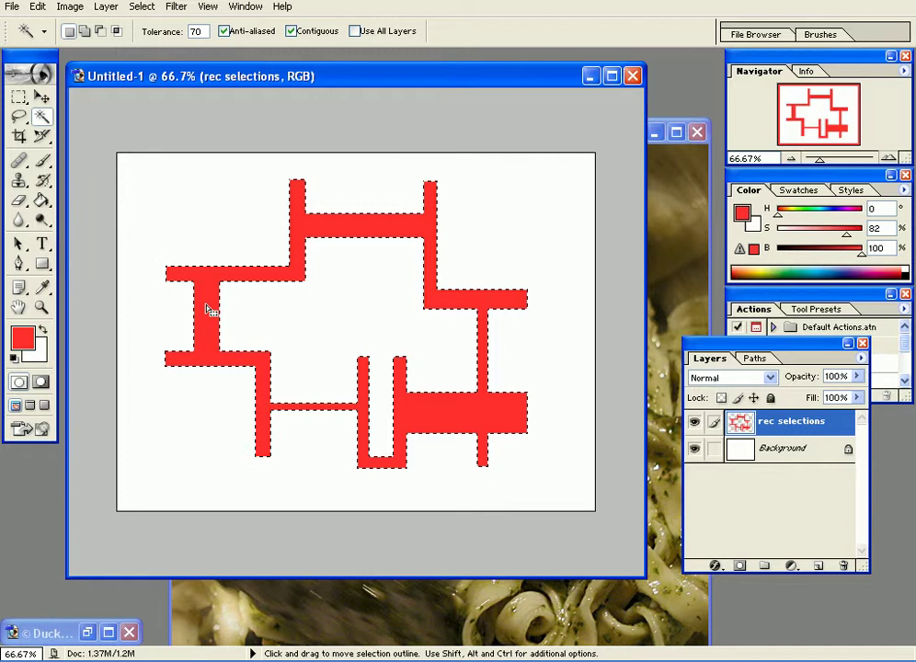
pyautogui.moveTo(209, 311); pyautogui.dragTo(383, 331)
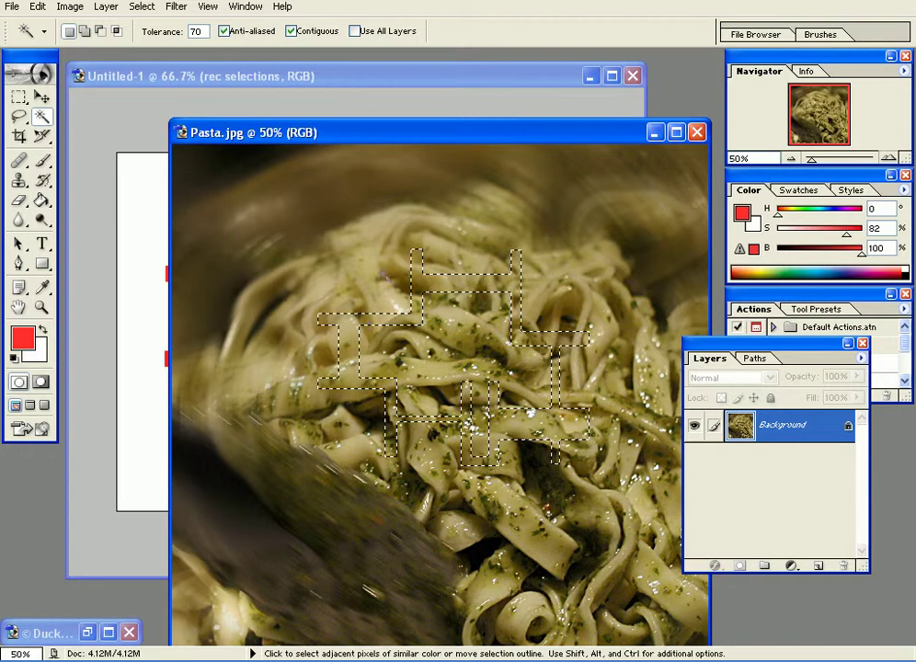
# Drag the maze-shaped pasta into Untitled-1 as a new Layer 1 with the Move tool.
pyautogui.moveTo(448, 131); pyautogui.dragTo(573, 88)
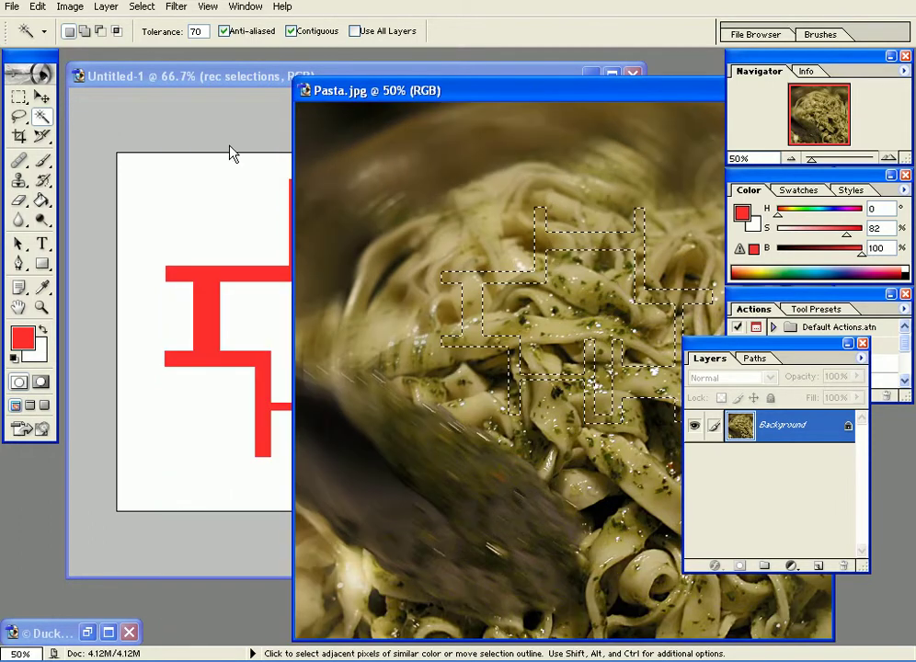
pyautogui.click(41, 98)
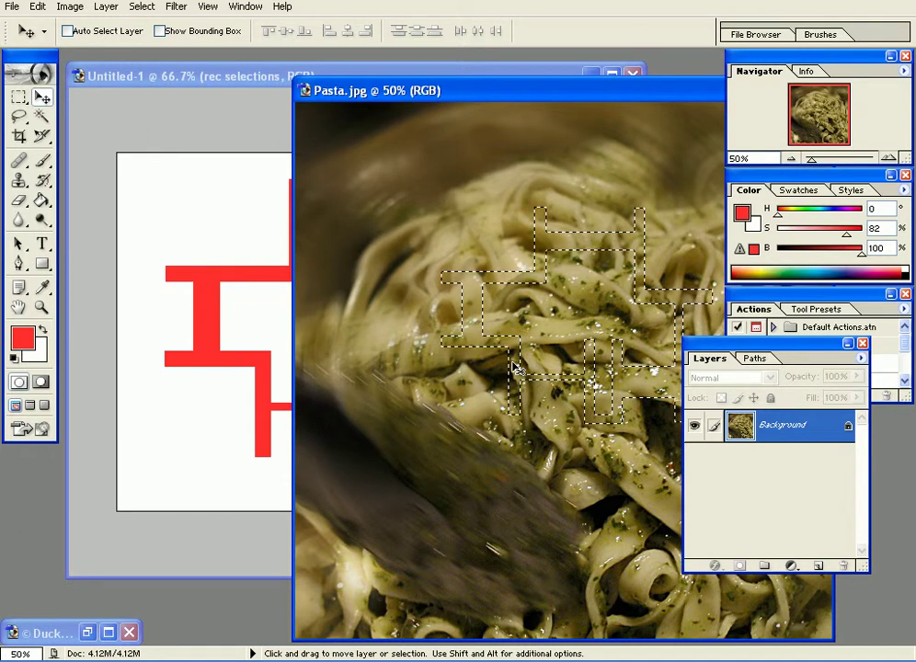
pyautogui.moveTo(515, 368); pyautogui.dragTo(294, 411)
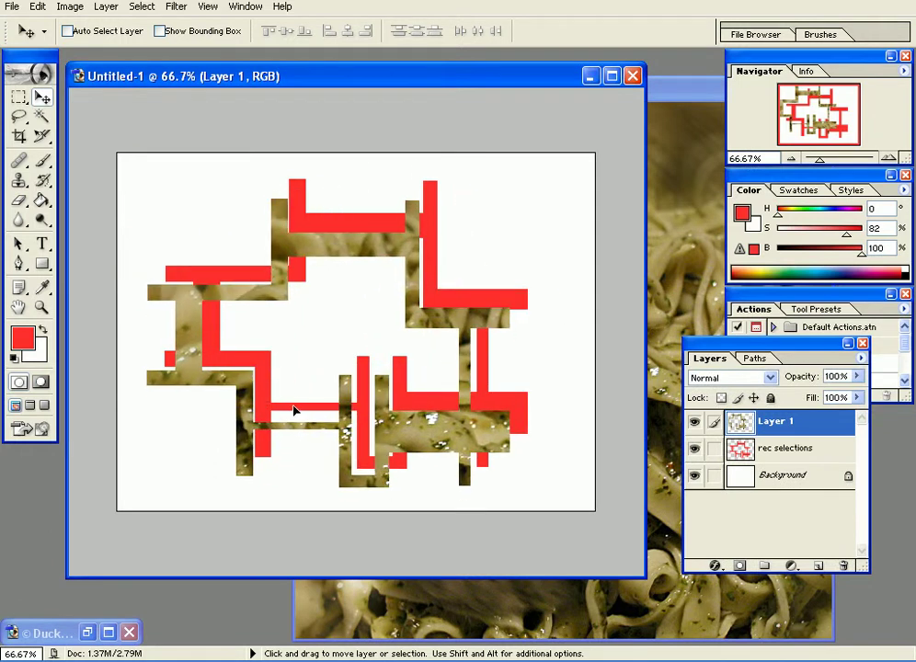
# Offset the red maze layer slightly down-left from the pasta, then hide Layer 1.
pyautogui.click(786, 449)
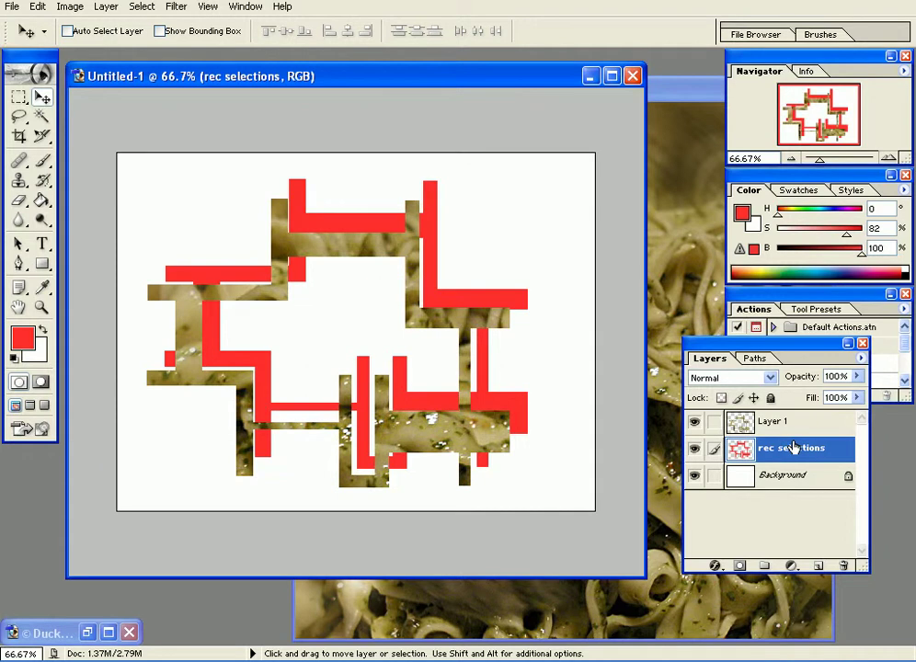
pyautogui.moveTo(478, 434); pyautogui.dragTo(465, 451)
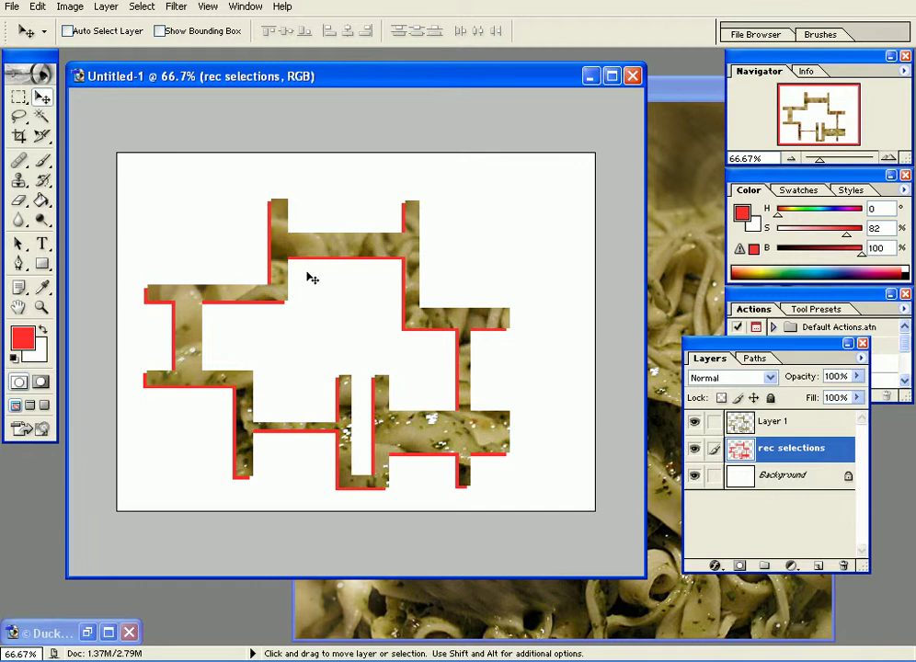
pyautogui.click(694, 421)
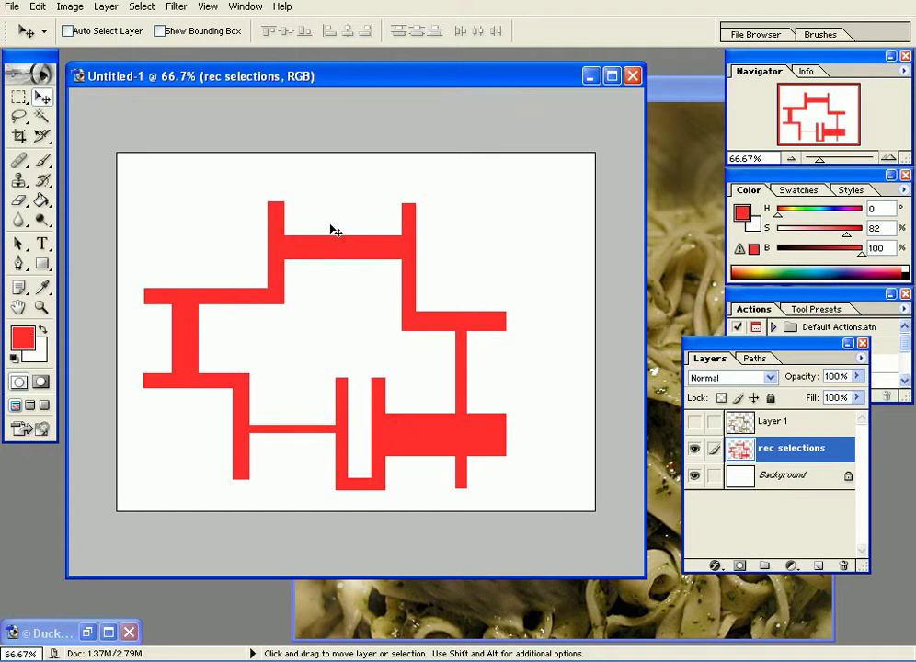
# Set the foreground to black for the Paint Bucket to fill the maze black.
pyautogui.click(42, 202)
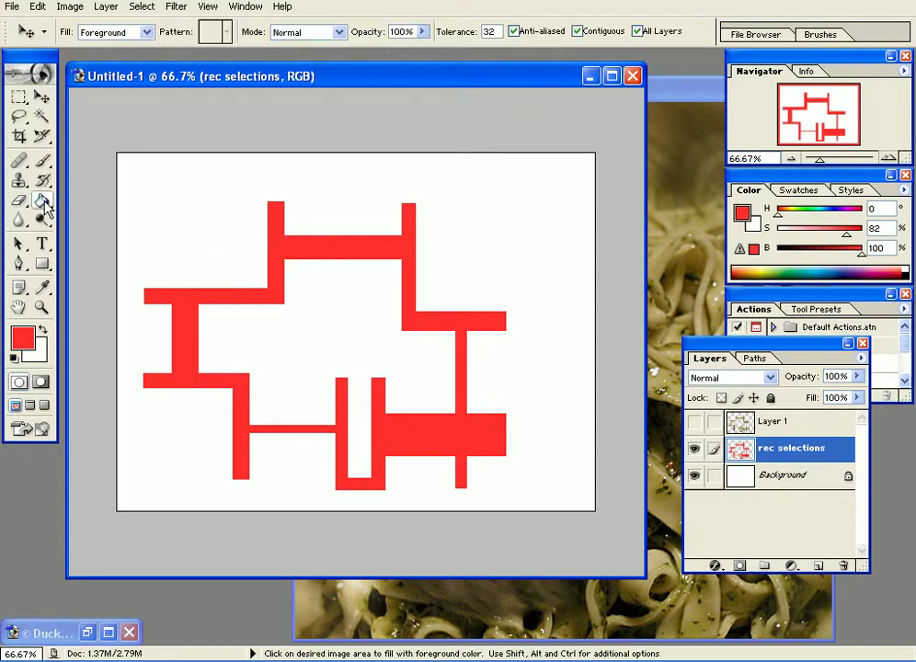
pyautogui.click(23, 338)
pyautogui.moveTo(327, 292); pyautogui.dragTo(261, 387)
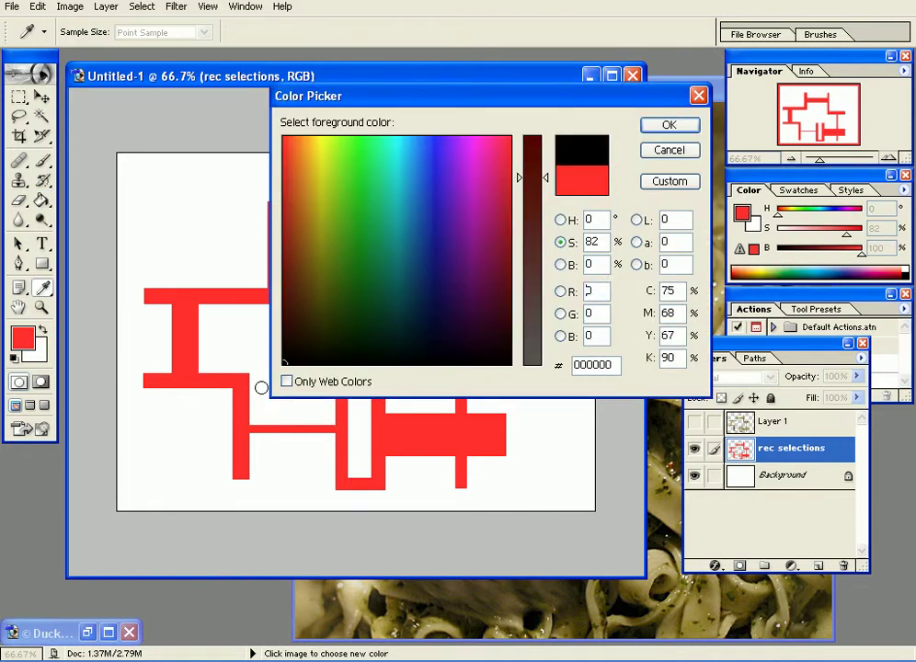
pyautogui.click(669, 124)
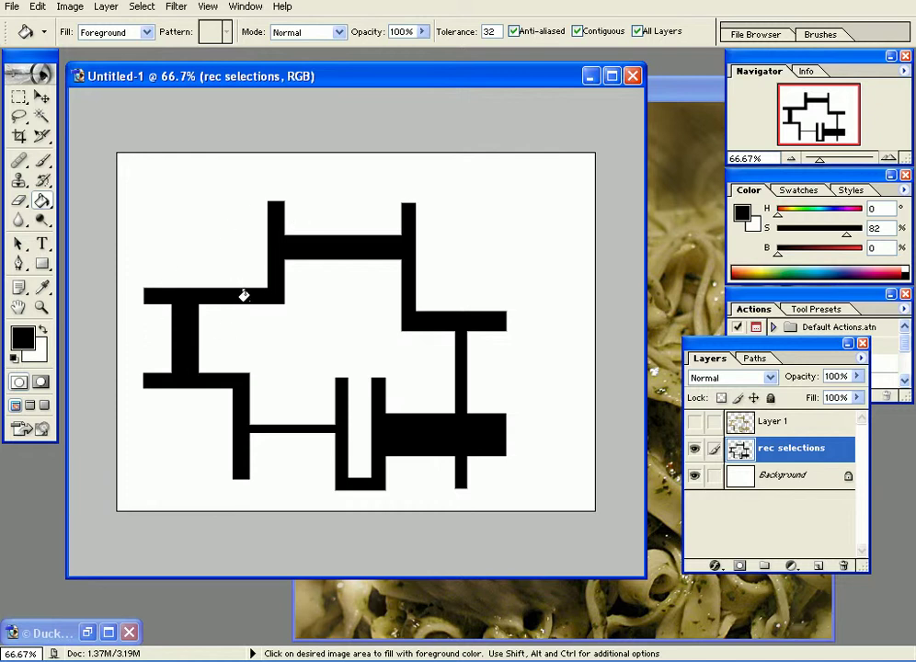
# Show the pasta layer again and zoom in on the upper-right maze edges.
pyautogui.click(695, 423)
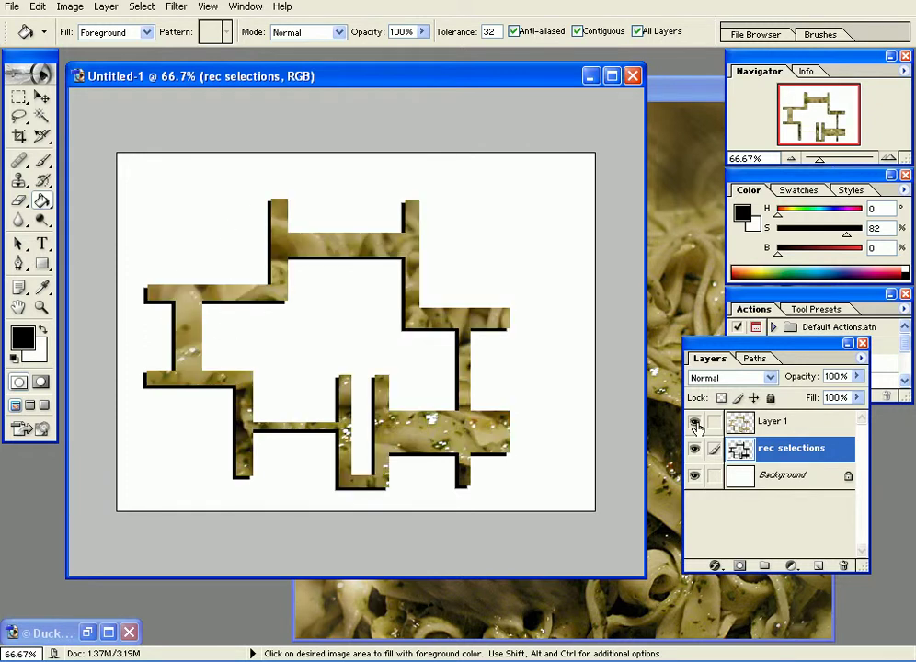
pyautogui.hotkey('ctrl', '+')
pyautogui.hotkey('ctrl', '+')
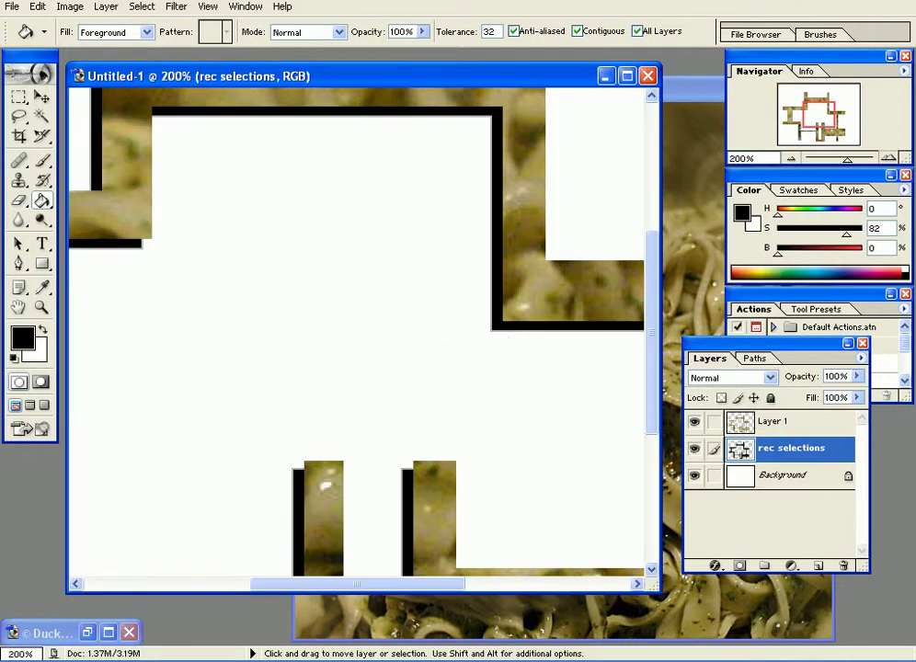
pyautogui.moveTo(458, 302); pyautogui.dragTo(302, 383)
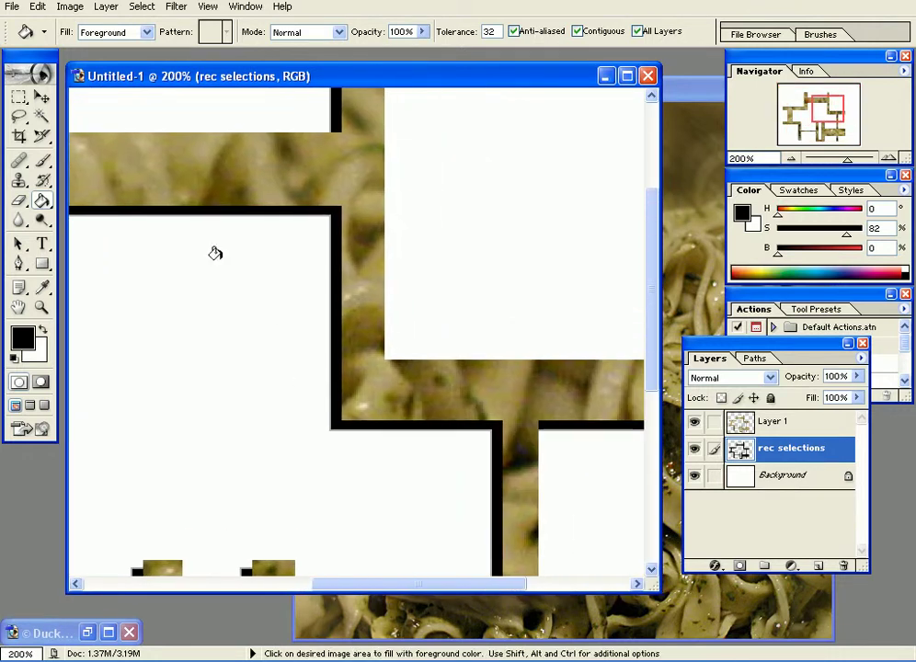
pyautogui.click(40, 95)
# Rename the red maze layer 'shadow' and Layer 1 'pasta', then select the shadow layer.
pyautogui.doubleClick(780, 450)
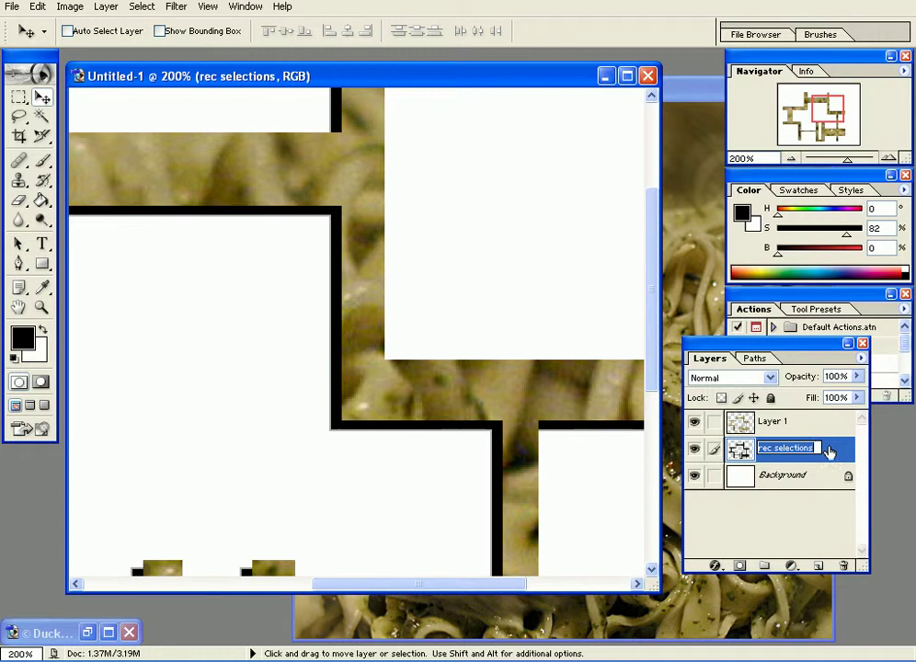
pyautogui.write('shadow')
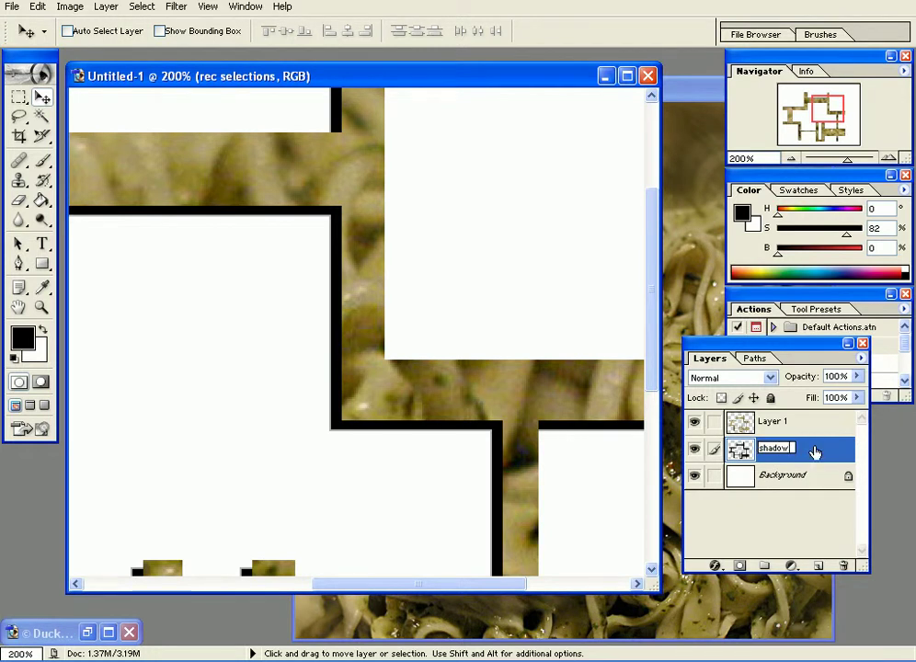
pyautogui.press('Return')
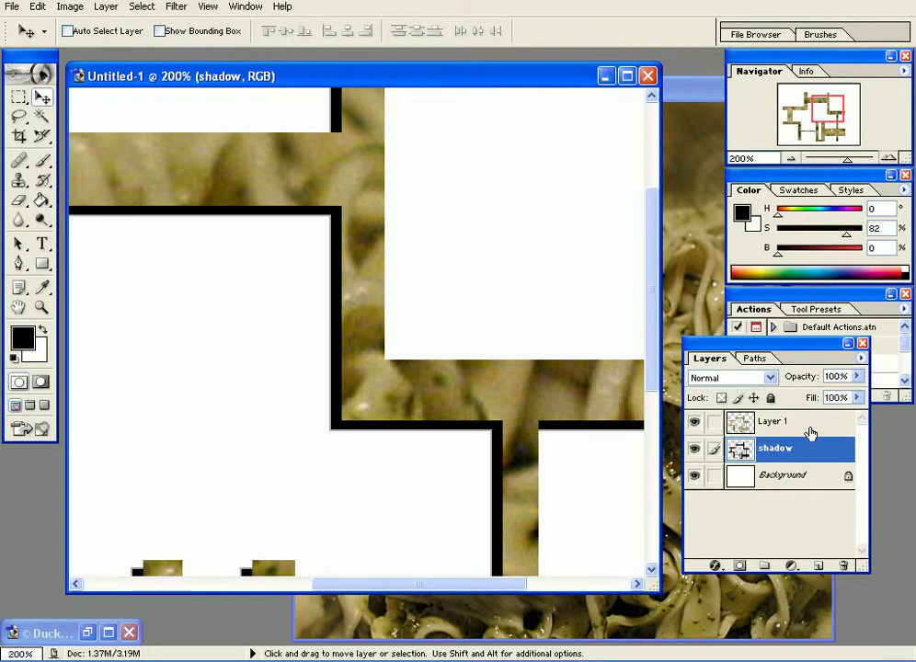
pyautogui.doubleClick(783, 421)
pyautogui.write('pas')
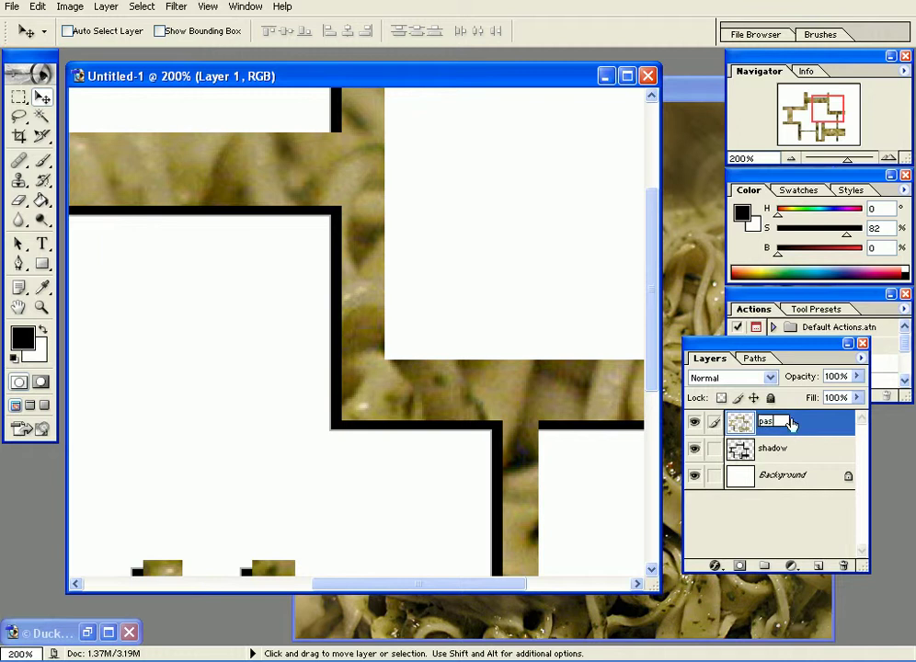
pyautogui.write('ta')
pyautogui.press('Return')
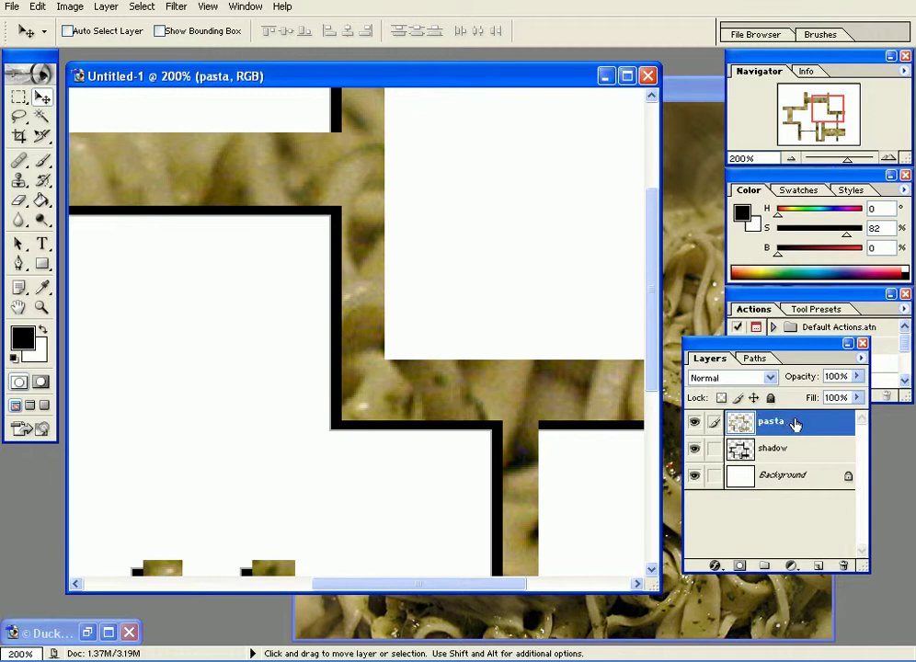
pyautogui.click(772, 449)
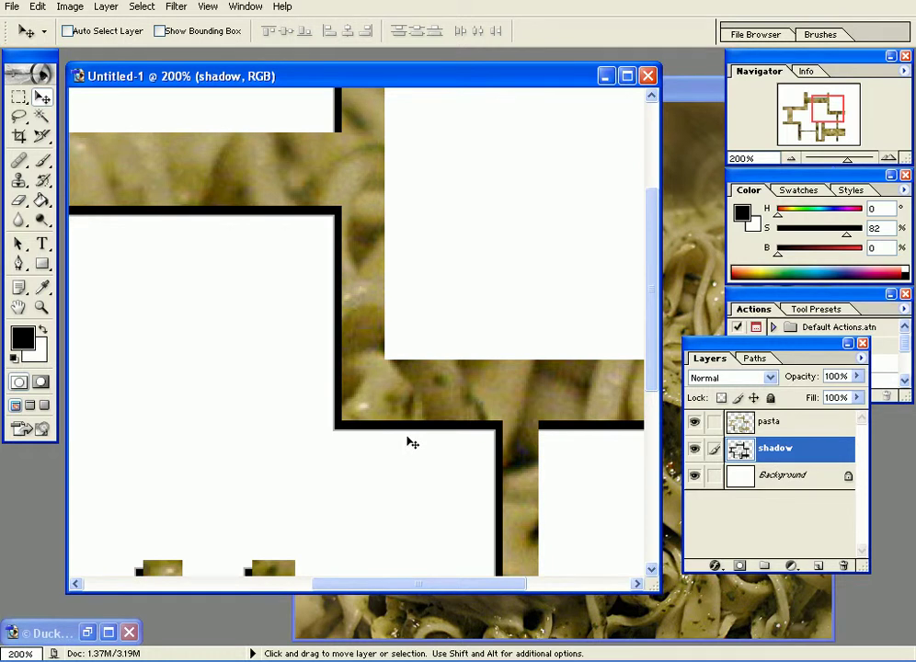
# Apply a 4-pixel Gaussian Blur to the shadow layer.
pyautogui.click(176, 6)
pyautogui.moveTo(211, 119)
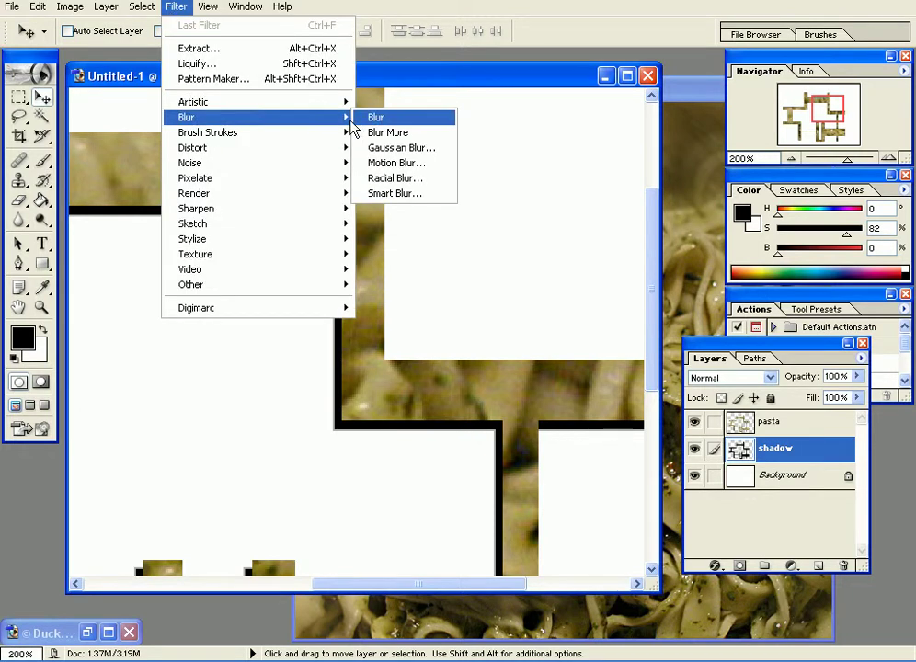
pyautogui.click(388, 150)
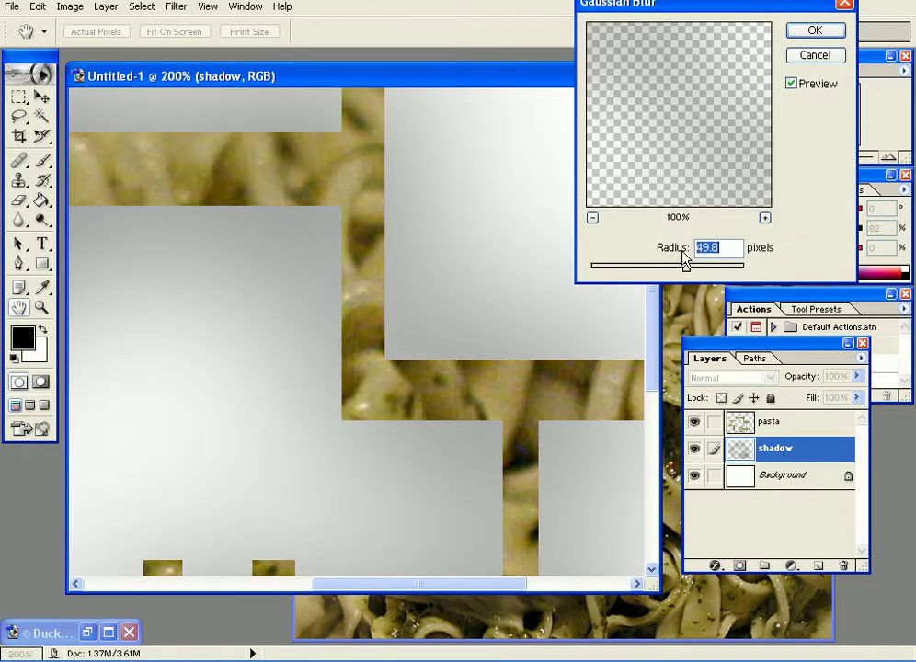
pyautogui.moveTo(685, 266); pyautogui.dragTo(622, 272)
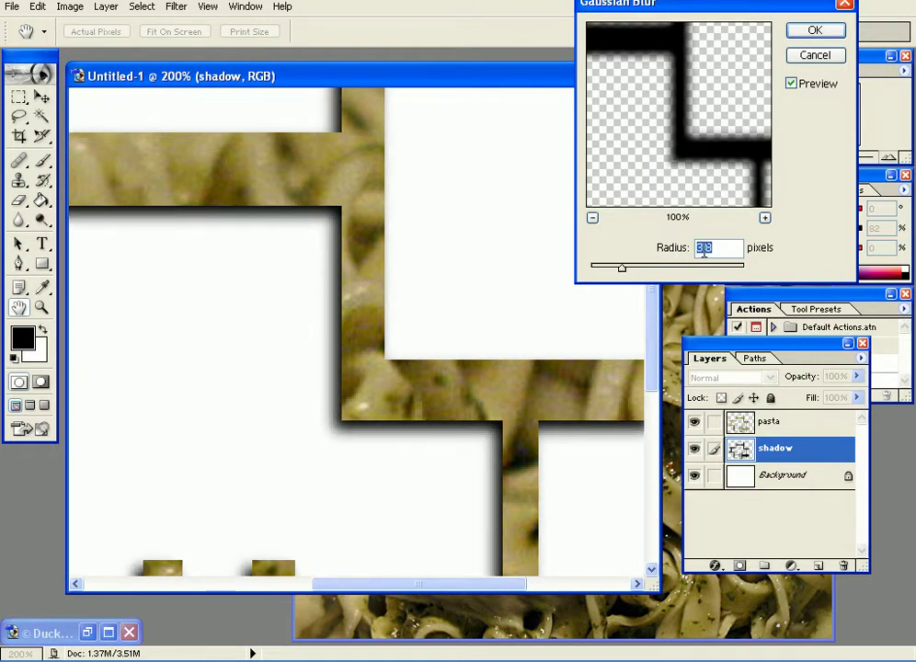
pyautogui.write('4')
pyautogui.press('Return')
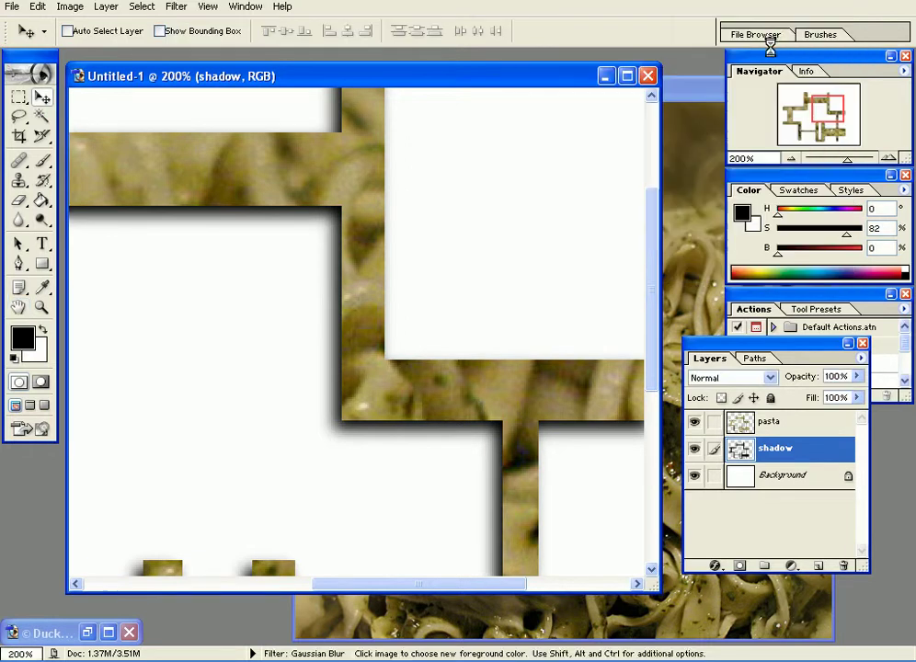
# Return to 100% zoom and lower the shadow layer's opacity to 56%.
pyautogui.hotkey('ctrl', '-')
pyautogui.hotkey('ctrl', '-')
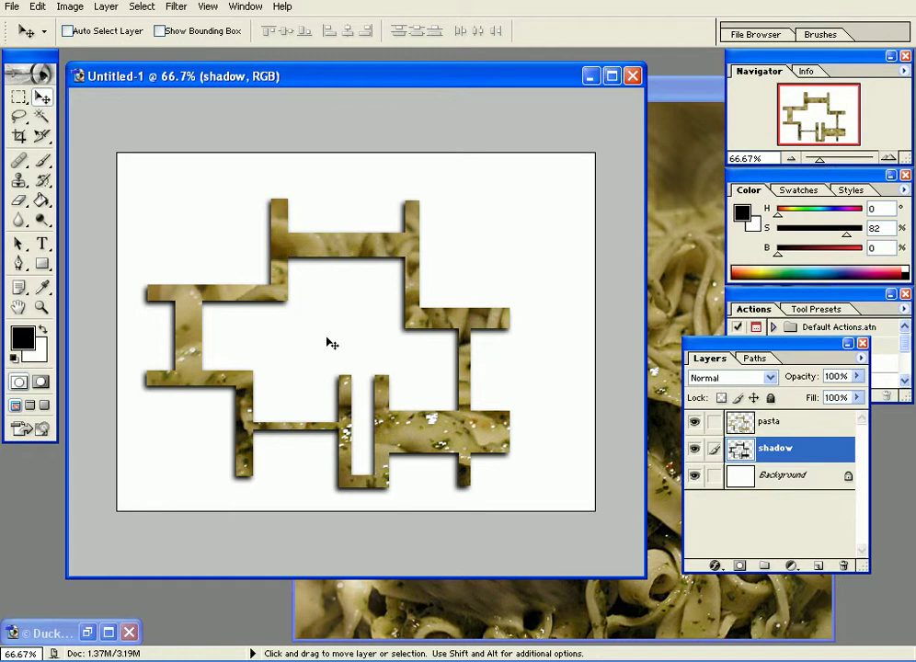
pyautogui.hotkey('ctrl', '+')
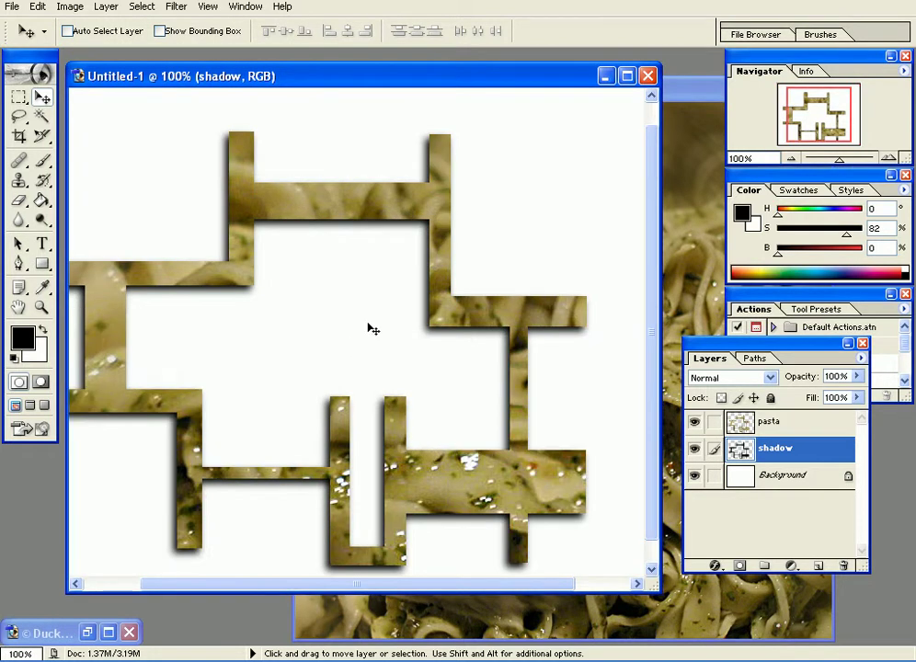
pyautogui.click(855, 377)
pyautogui.moveTo(854, 397); pyautogui.dragTo(814, 397)
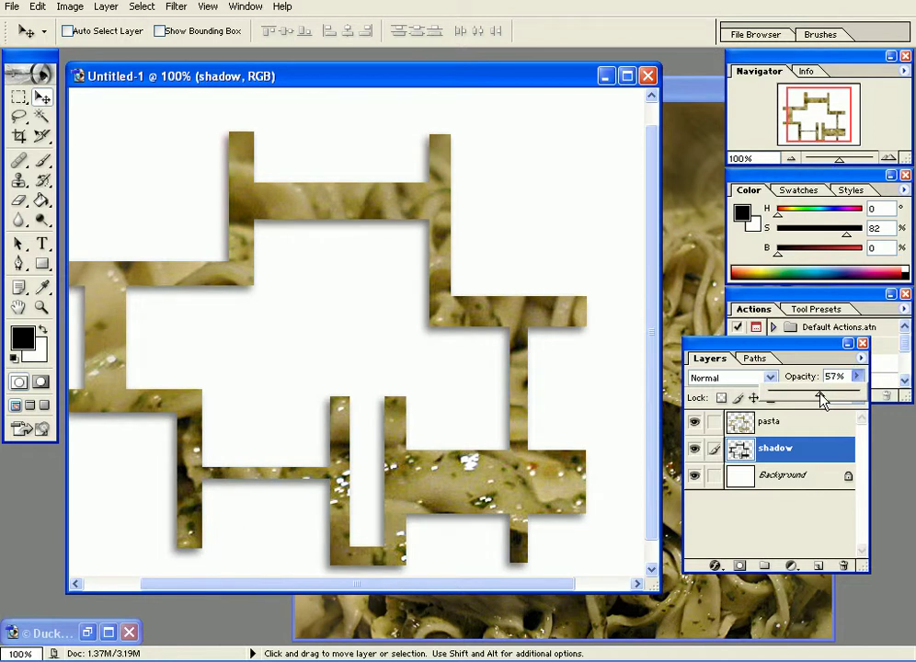
pyautogui.click(529, 331)
pyautogui.press('space')
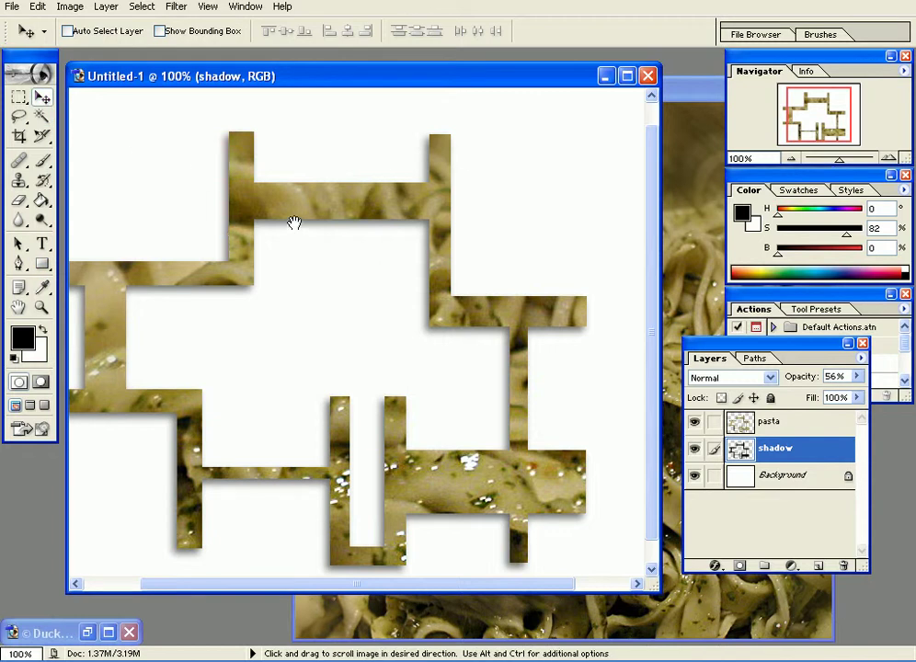
pyautogui.moveTo(295, 220); pyautogui.dragTo(401, 386)
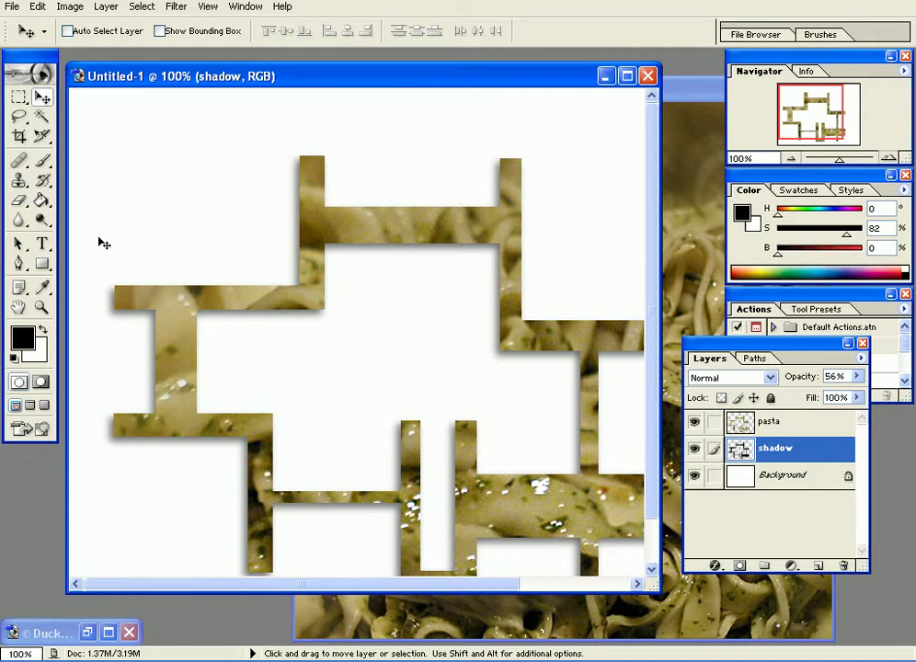
# Add a black 'PASTA' text layer near the top-left and nudge it down and right.
pyautogui.click(42, 244)
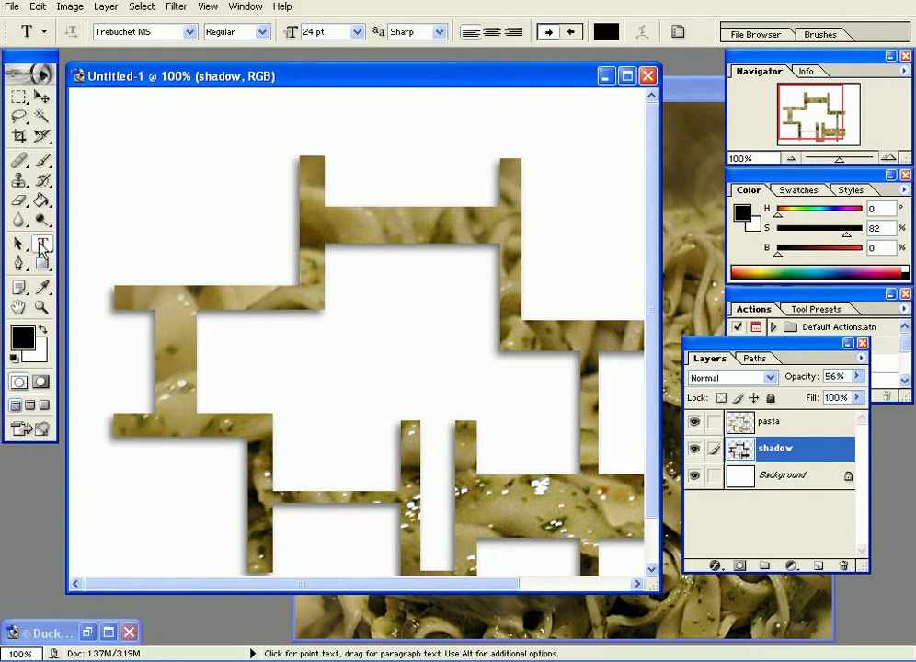
pyautogui.click(109, 192)
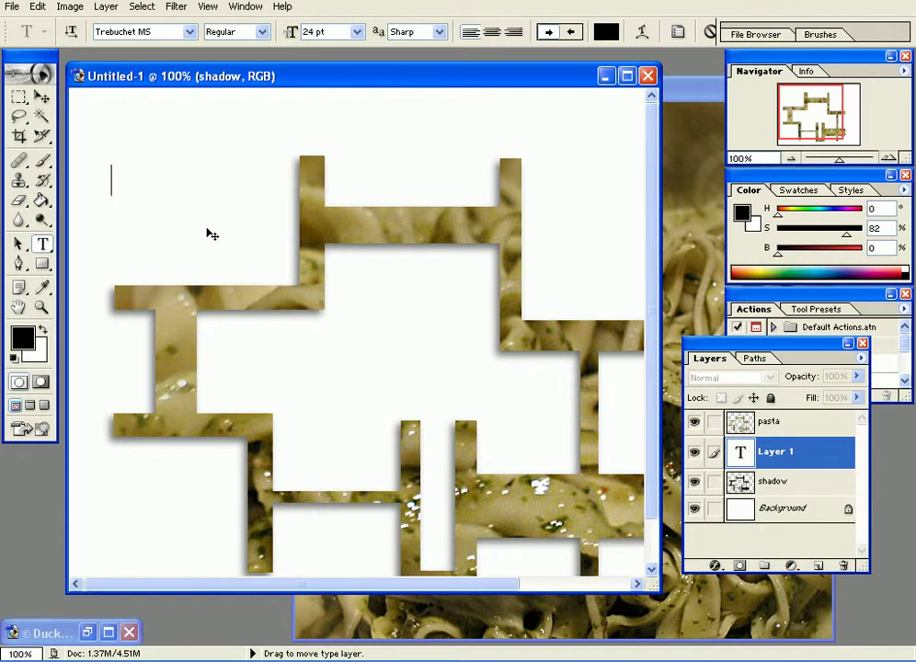
pyautogui.write('PAST')
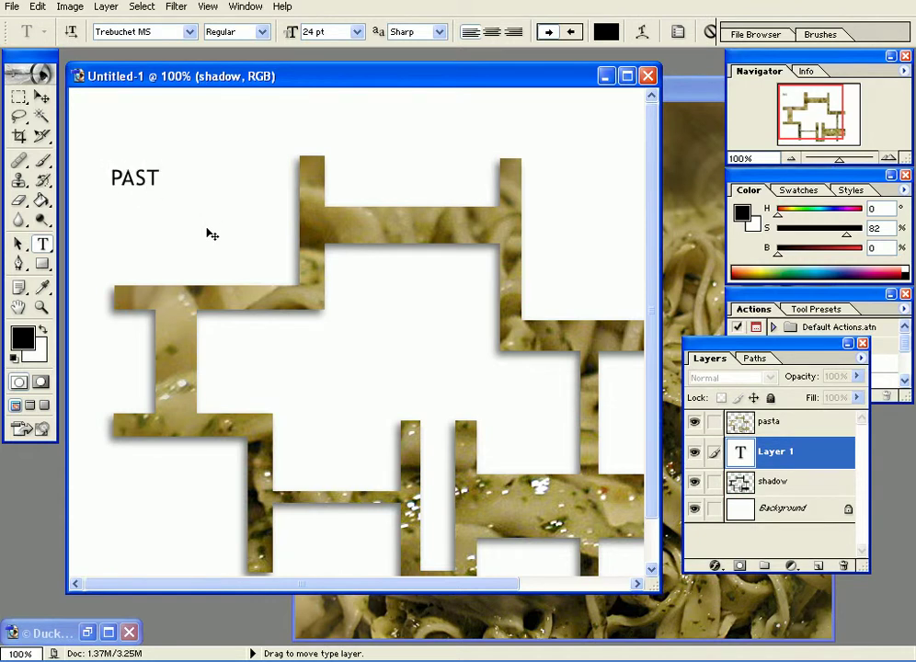
pyautogui.write('A')
pyautogui.click(43, 97)
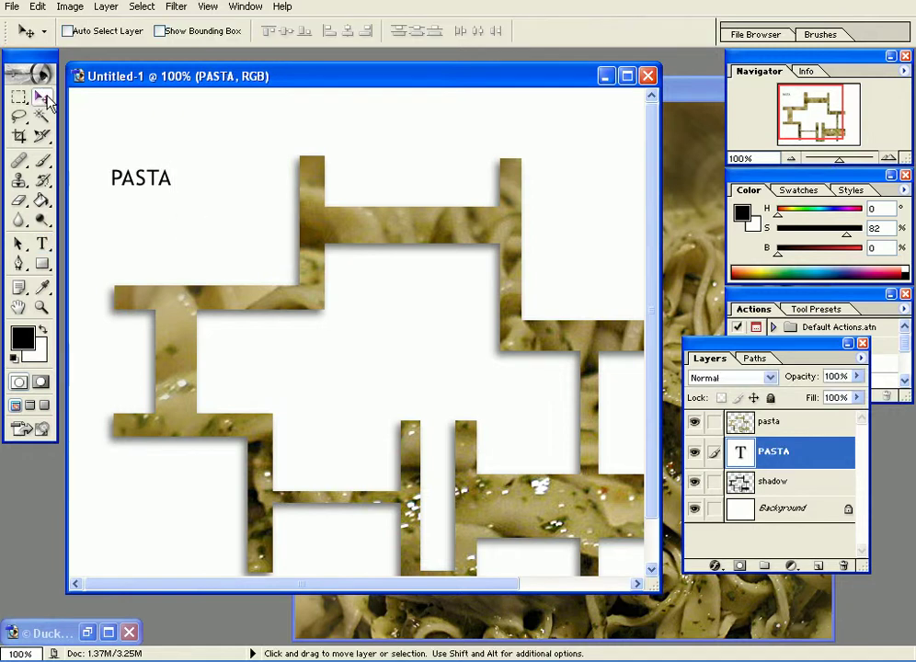
pyautogui.moveTo(143, 155); pyautogui.dragTo(173, 206)
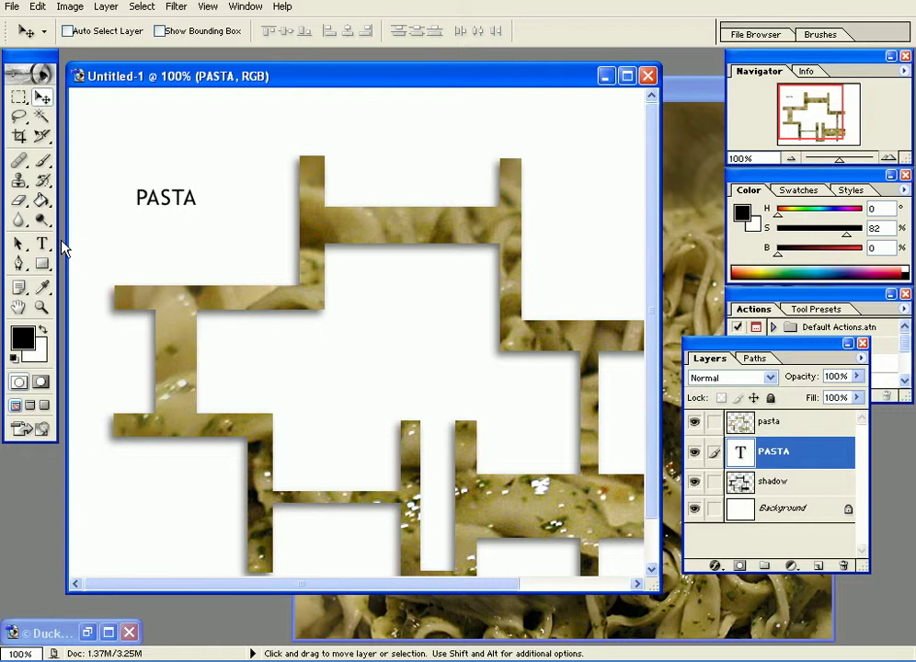
# Scale the PASTA text up to about 273% and move it into the top-left corner.
pyautogui.hotkey('ctrl', 't')
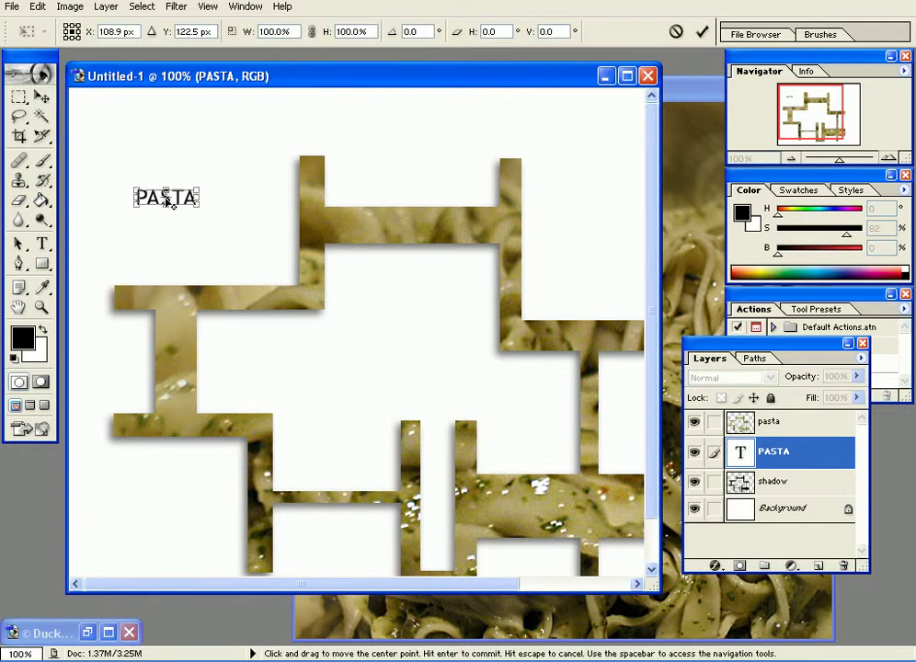
pyautogui.moveTo(204, 184); pyautogui.dragTo(294, 116)
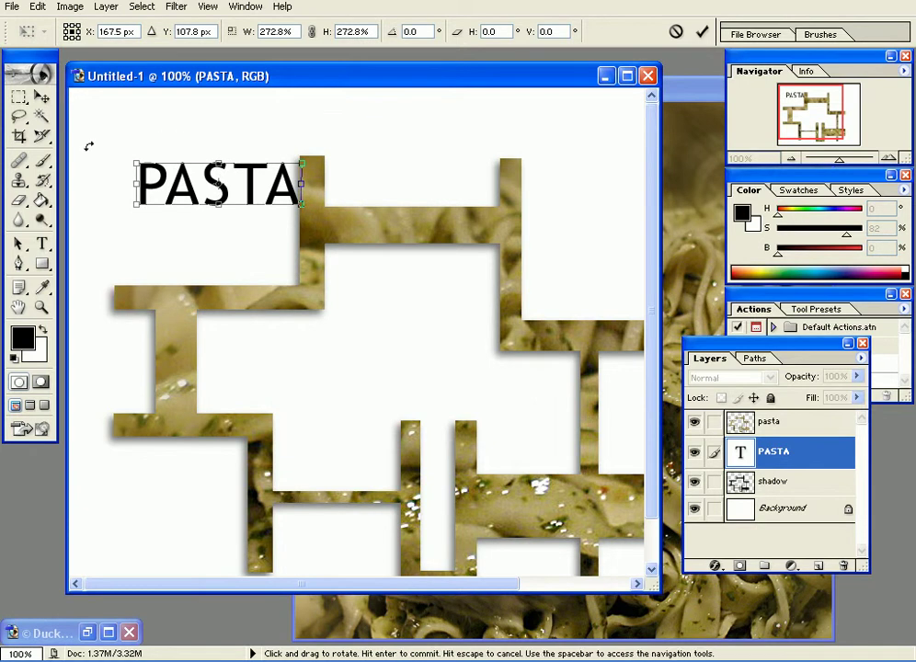
pyautogui.press('Return')
pyautogui.moveTo(110, 146); pyautogui.dragTo(78, 156)
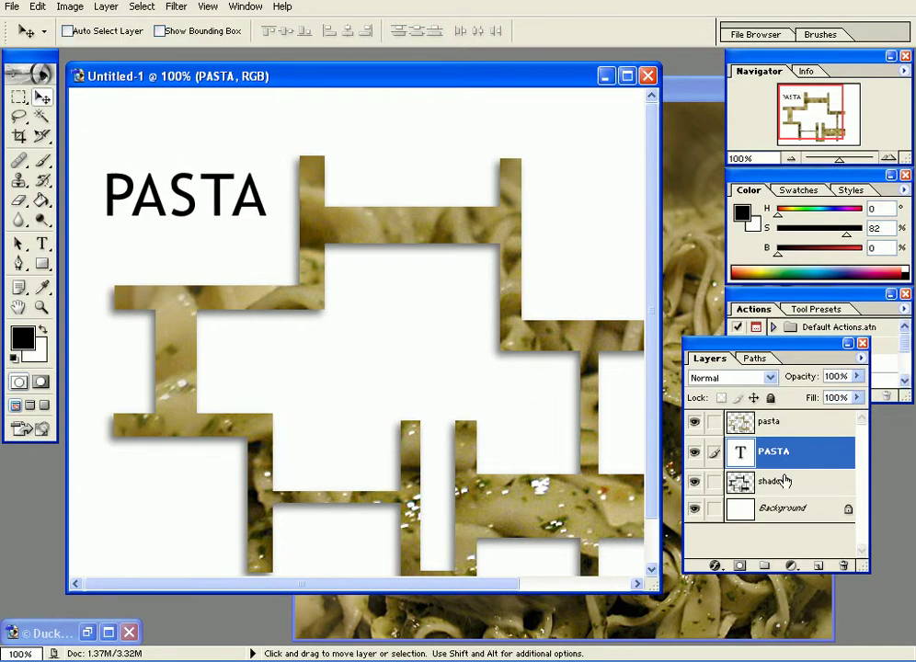
# Move the PASTA text layer to the top of the Layers palette, keeping the shadow below the pasta.
pyautogui.moveTo(783, 482); pyautogui.dragTo(549, 127)
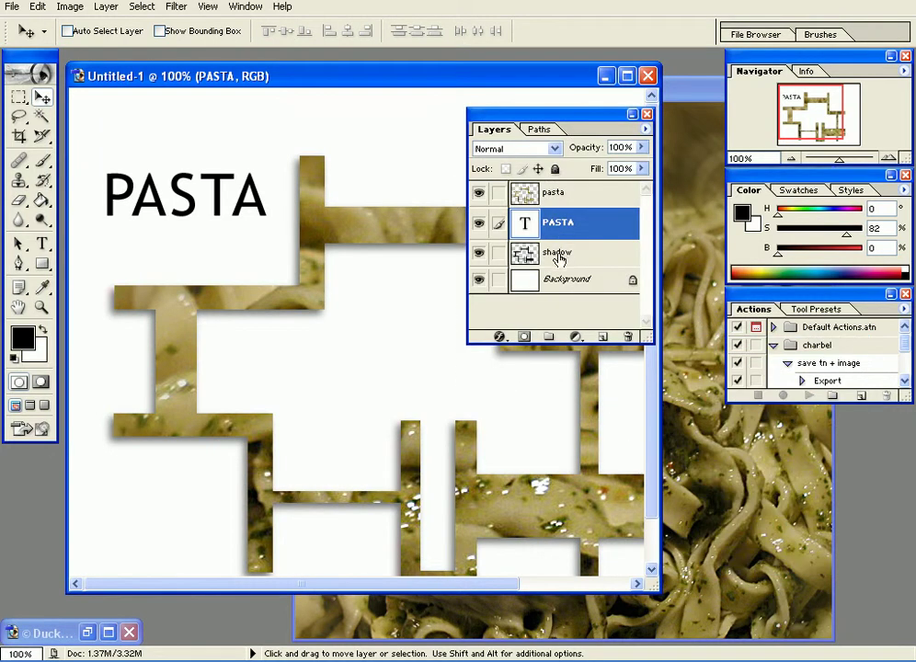
pyautogui.moveTo(558, 256); pyautogui.dragTo(563, 188)
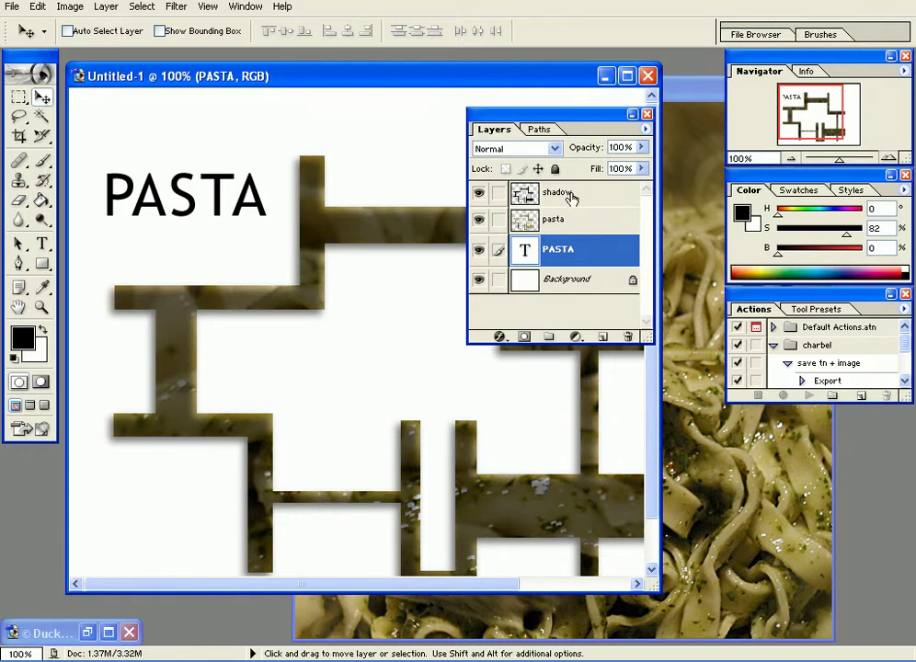
pyautogui.moveTo(570, 197); pyautogui.dragTo(557, 235)
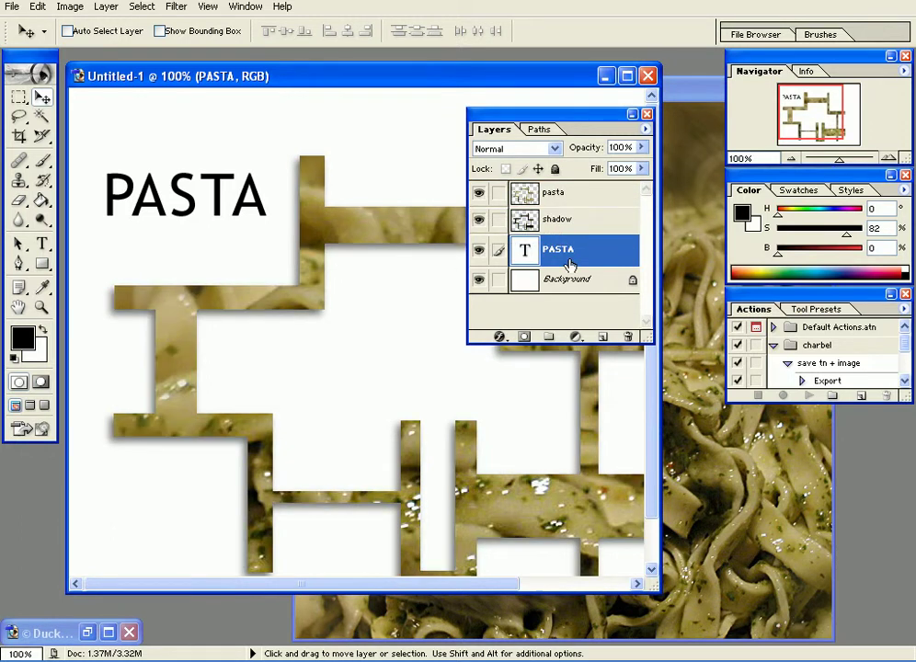
pyautogui.moveTo(570, 188); pyautogui.dragTo(563, 189)
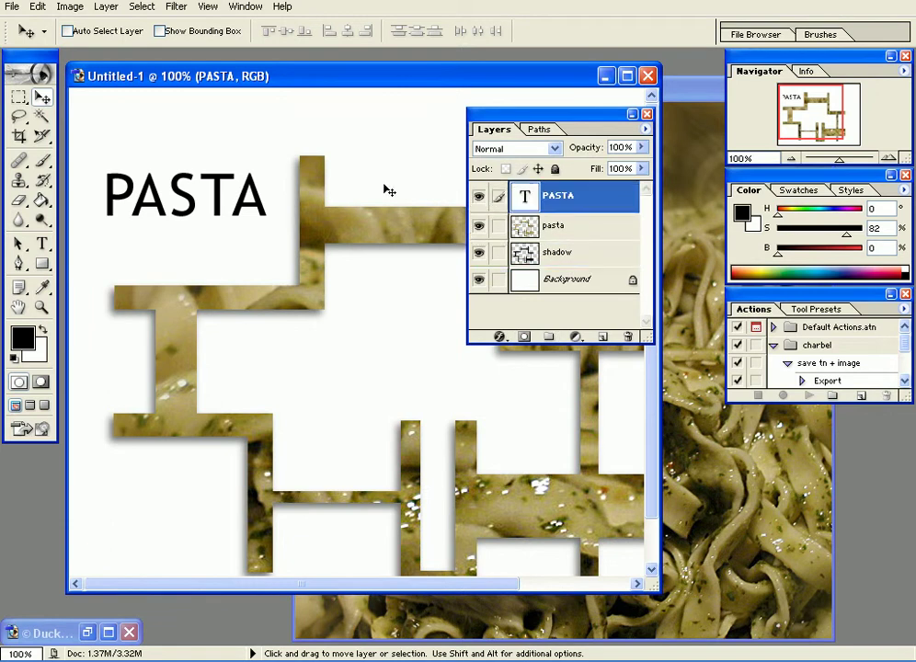
pyautogui.moveTo(552, 131); pyautogui.dragTo(734, 315)
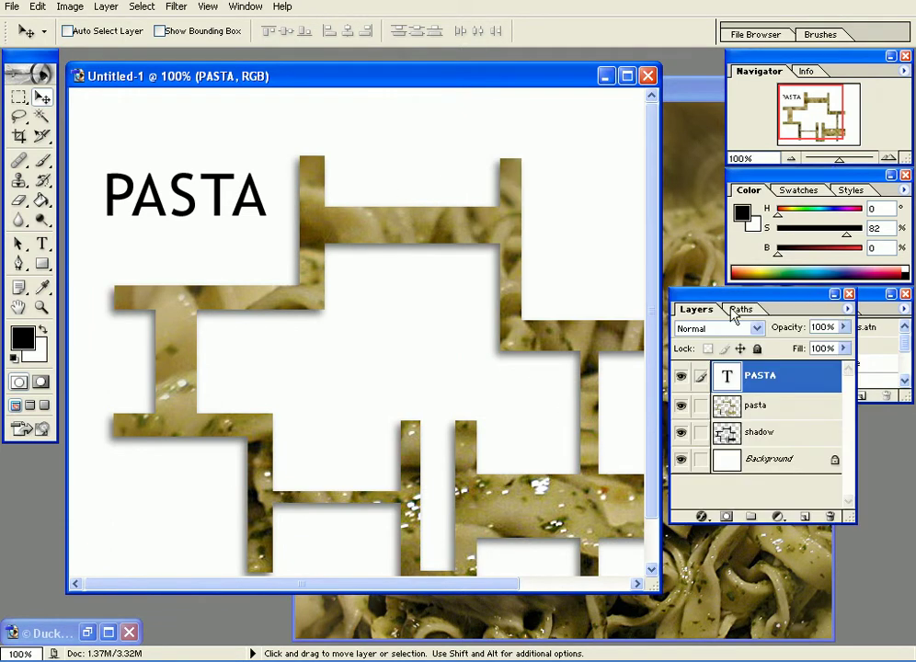
pyautogui.click(43, 245)
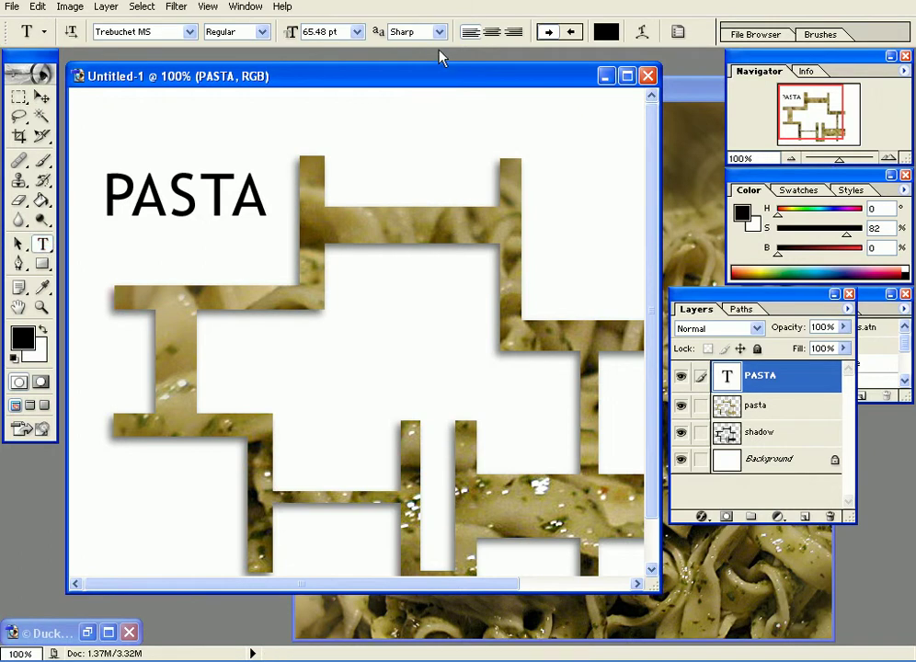
pyautogui.click(157, 29)
pyautogui.write('Times')
pyautogui.press('Return')
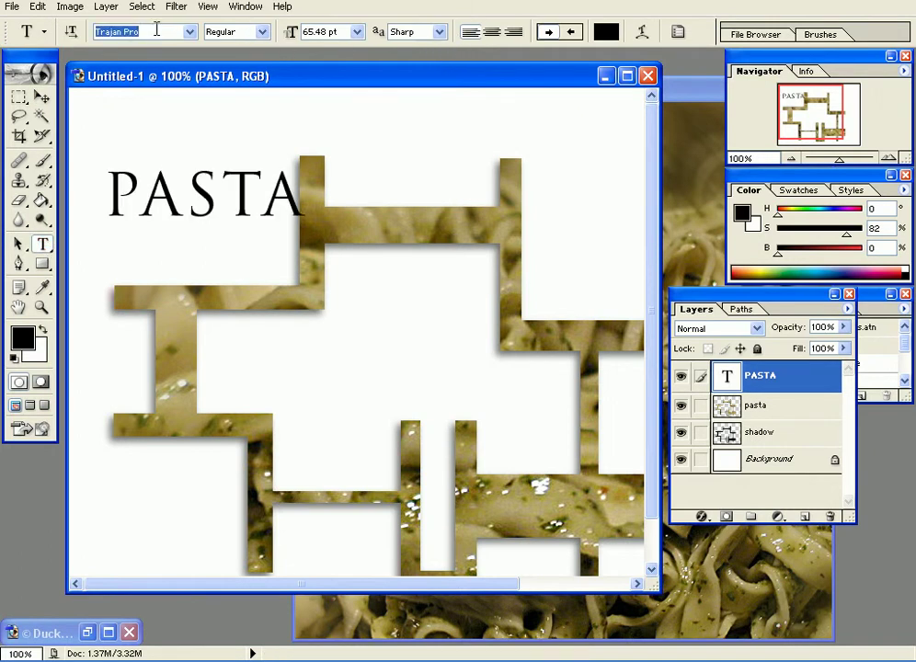
pyautogui.press('Down')
pyautogui.press('Down')
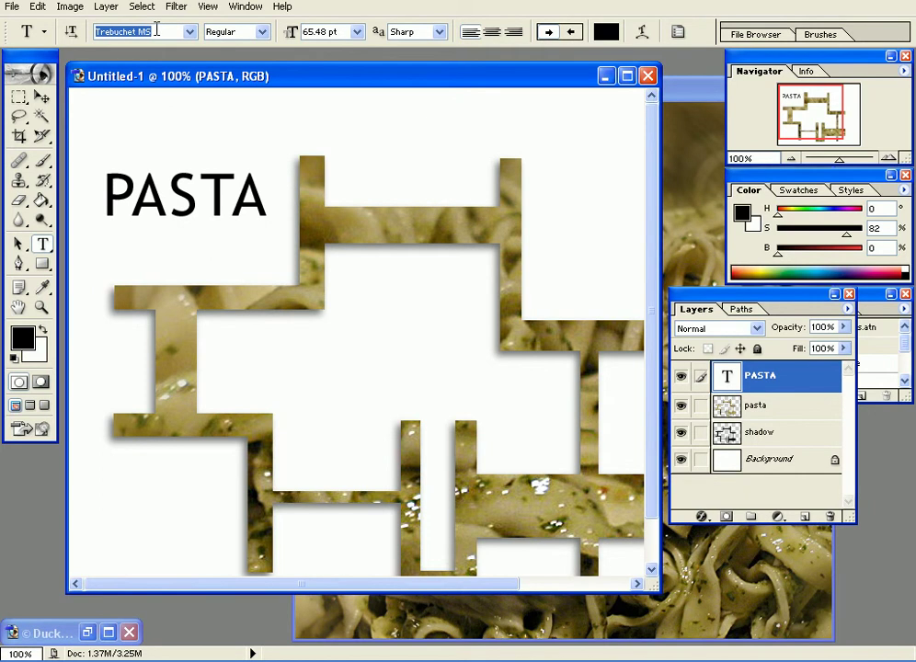
pyautogui.click(41, 96)
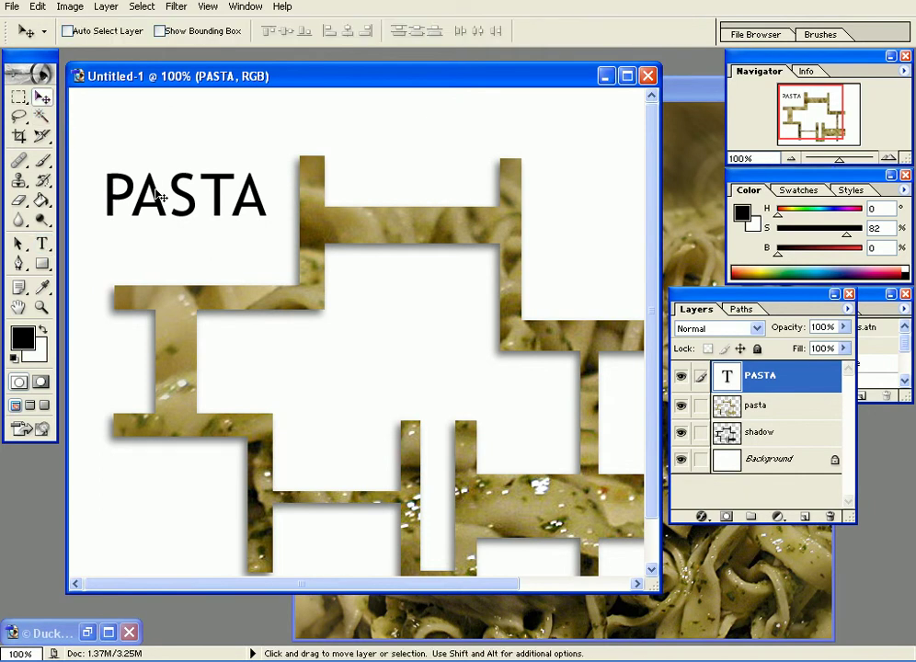